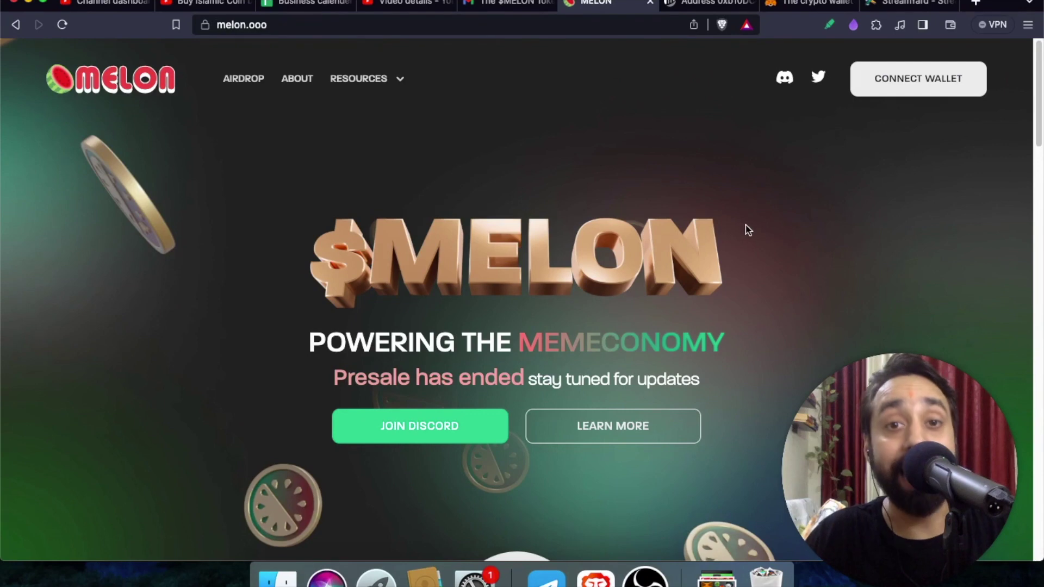
# Step: Pin MetaMask, open it over the Etherscan address page, and copy the account address
pyautogui.click(709, 8)
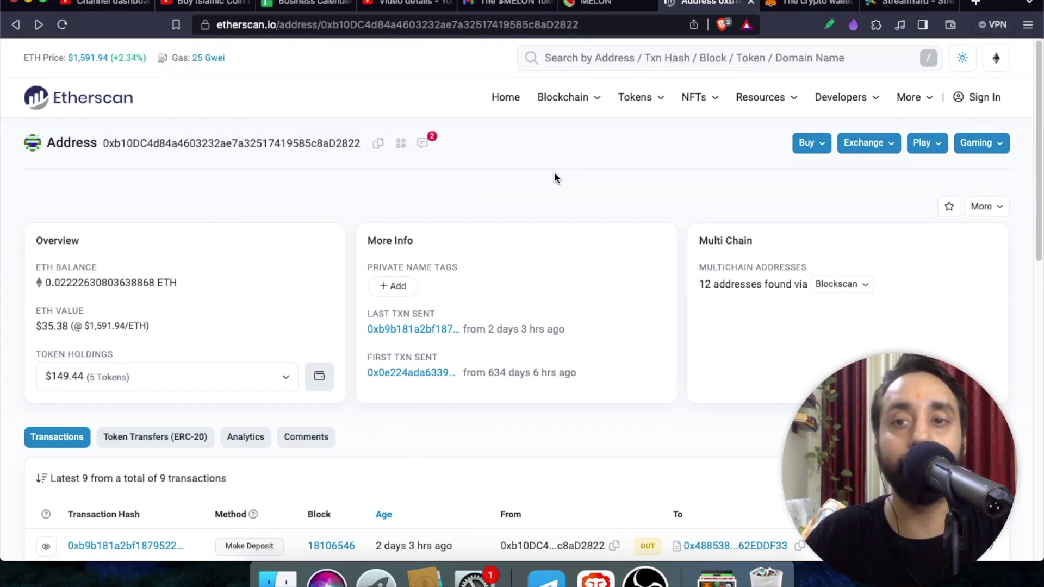
pyautogui.click(875, 25)
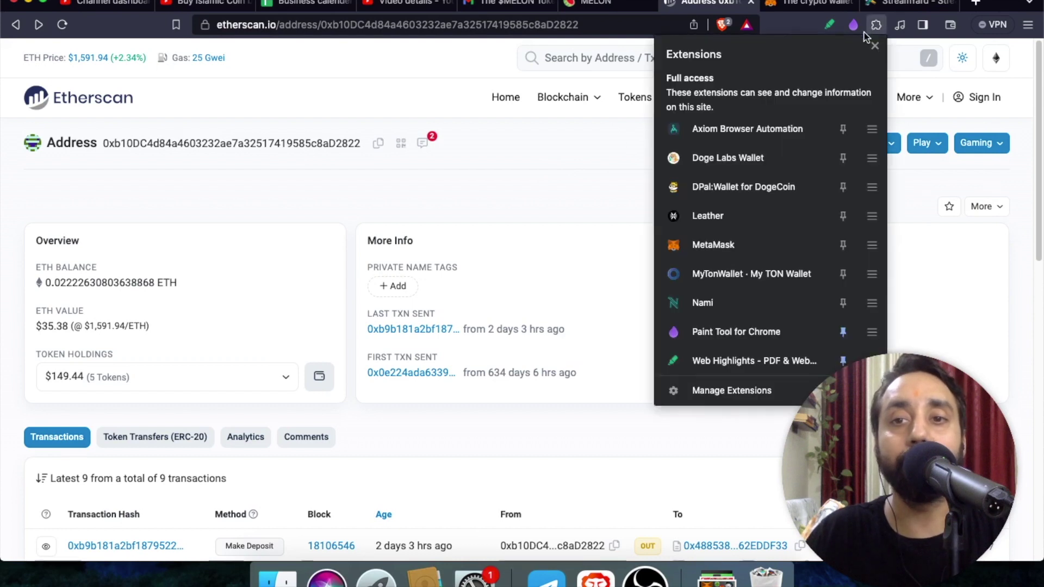
pyautogui.click(732, 255)
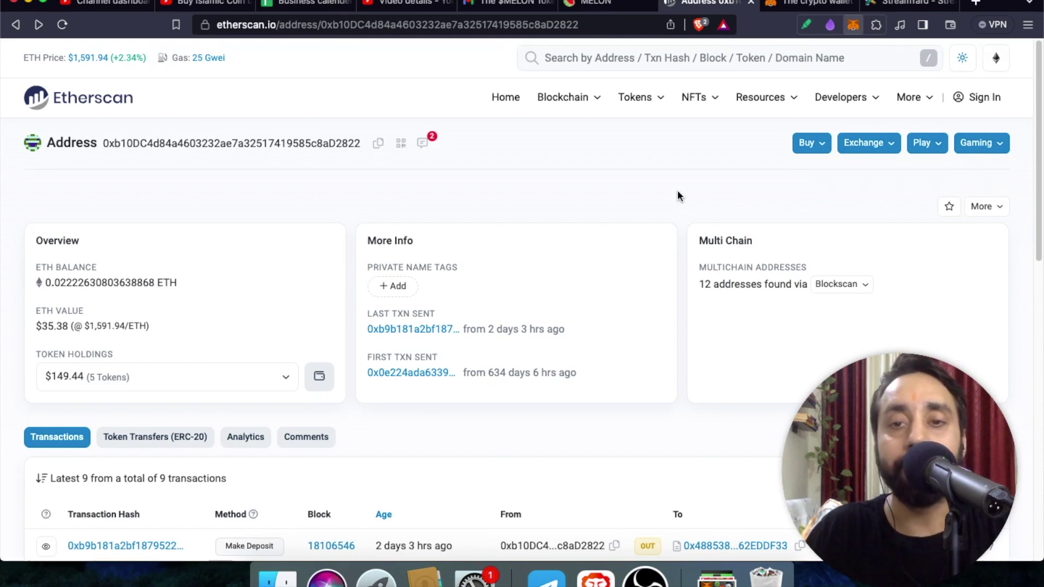
pyautogui.hotkey('alt', 'shift', 'm')
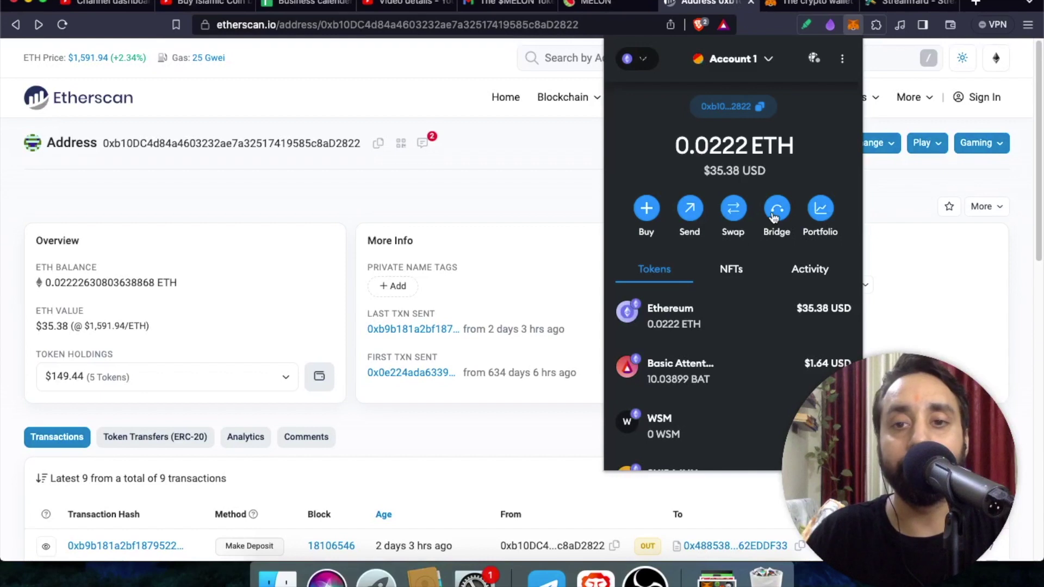
pyautogui.scroll(-5, 732, 325)
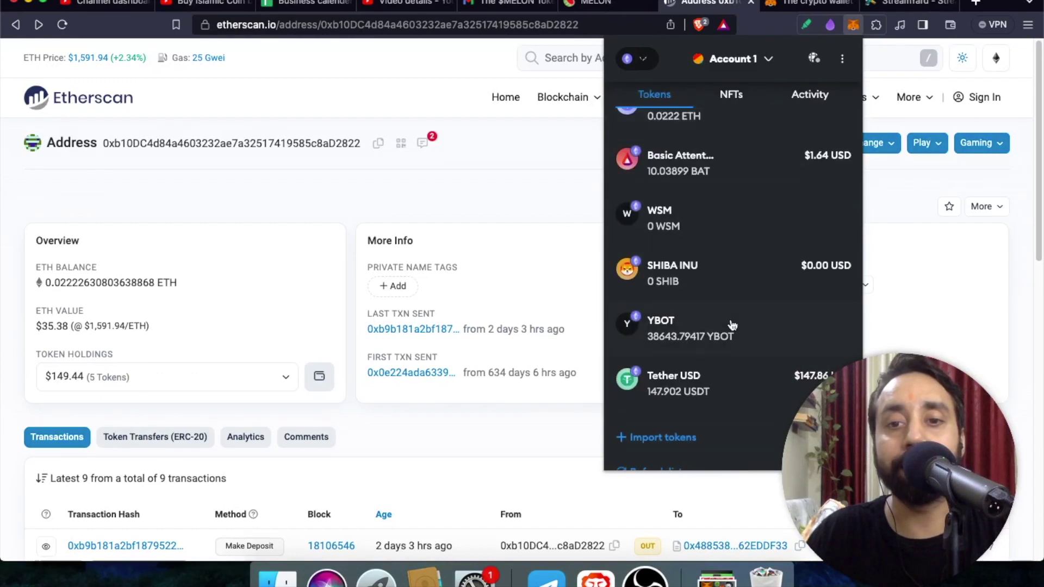
pyautogui.scroll(3, 761, 348)
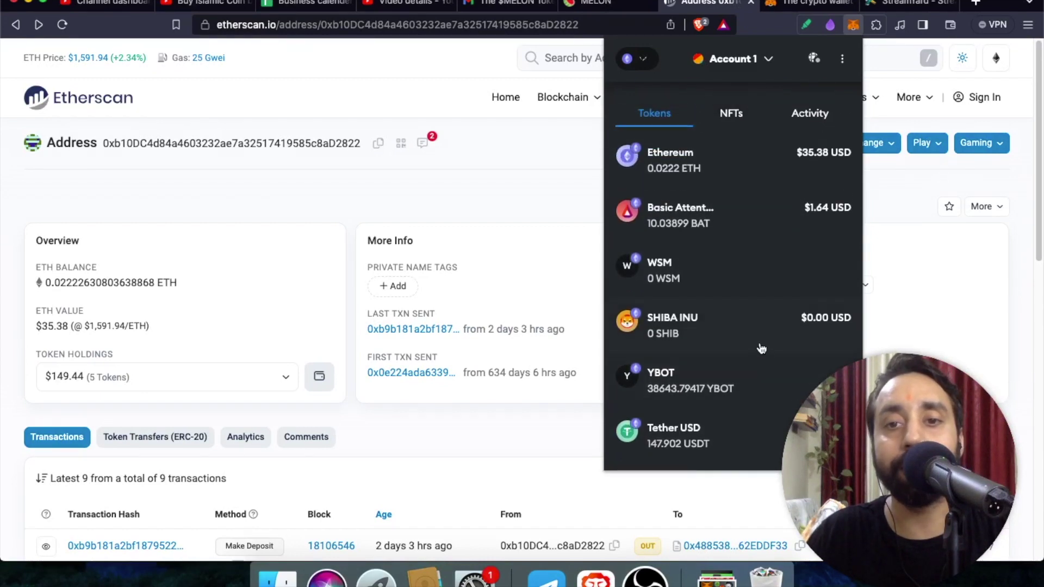
pyautogui.scroll(5, 761, 348)
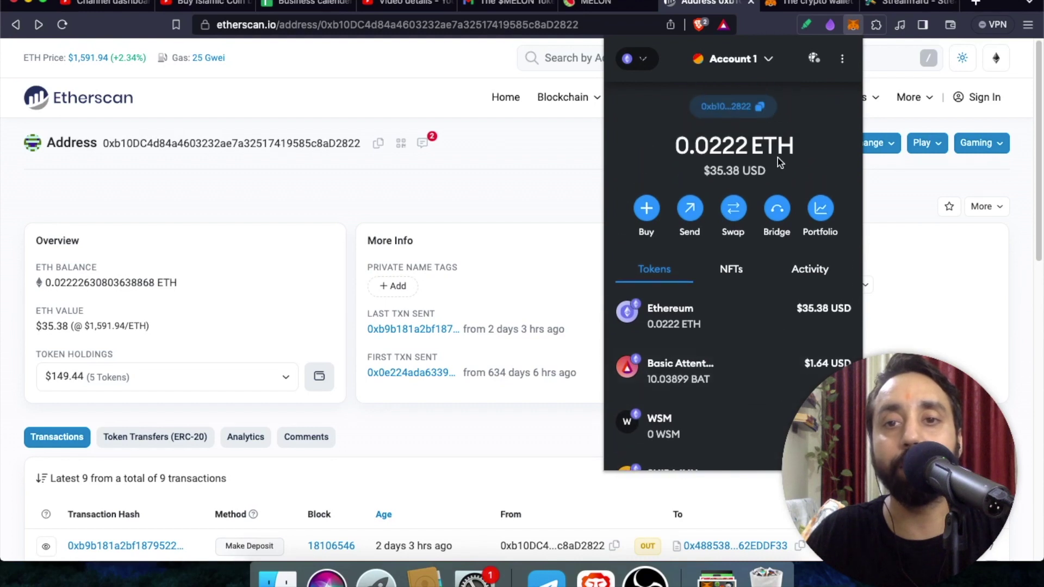
pyautogui.click(764, 107)
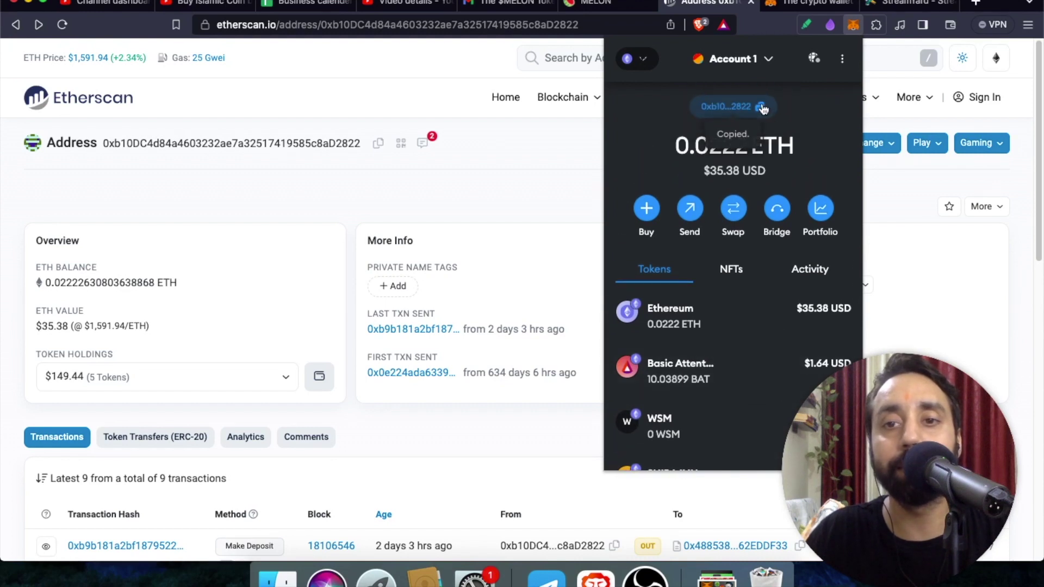
# Step: Search Etherscan for the copied wallet address and open its MELON token holding page
pyautogui.click(559, 169)
pyautogui.click(645, 58)
pyautogui.rightClick(681, 62)
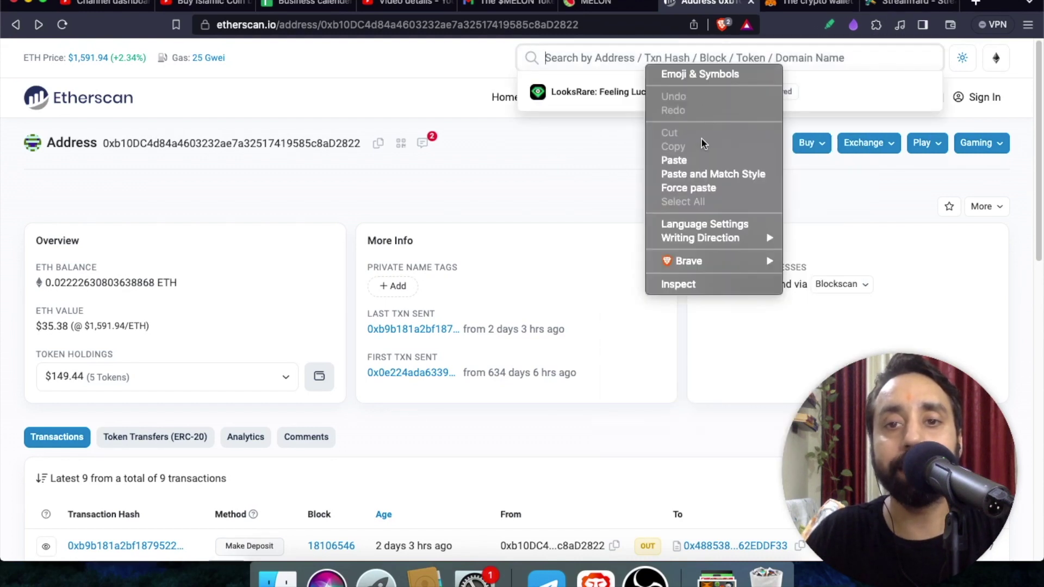
pyautogui.click(697, 155)
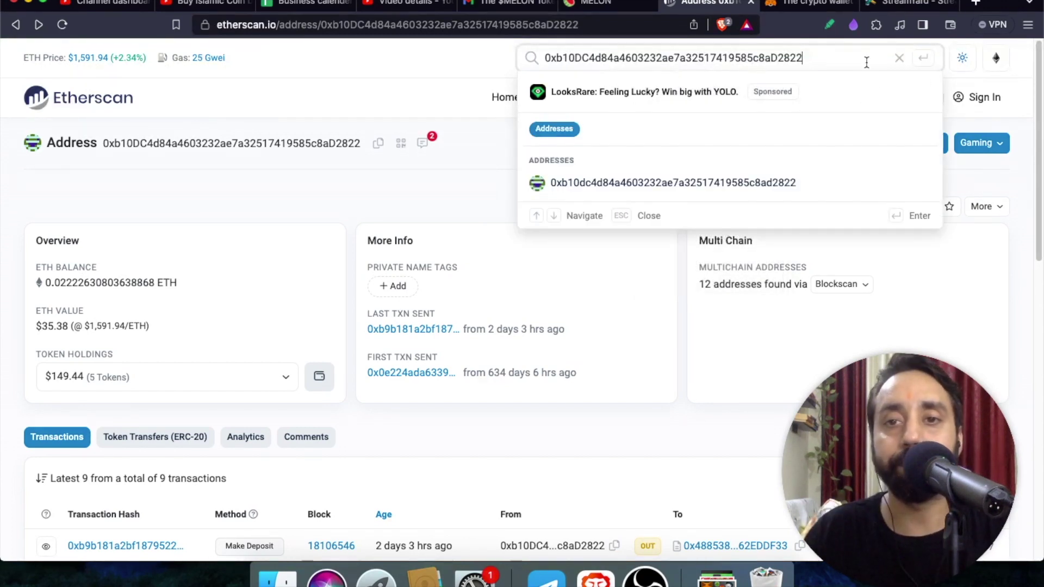
pyautogui.click(455, 84)
pyautogui.scroll(-3, 327, 261)
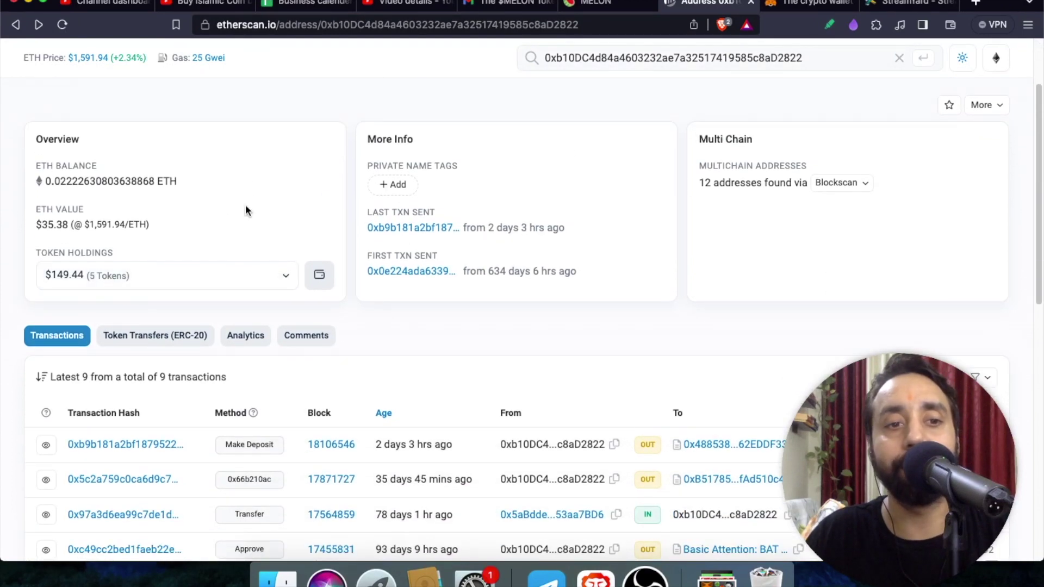
pyautogui.scroll(-1, 291, 222)
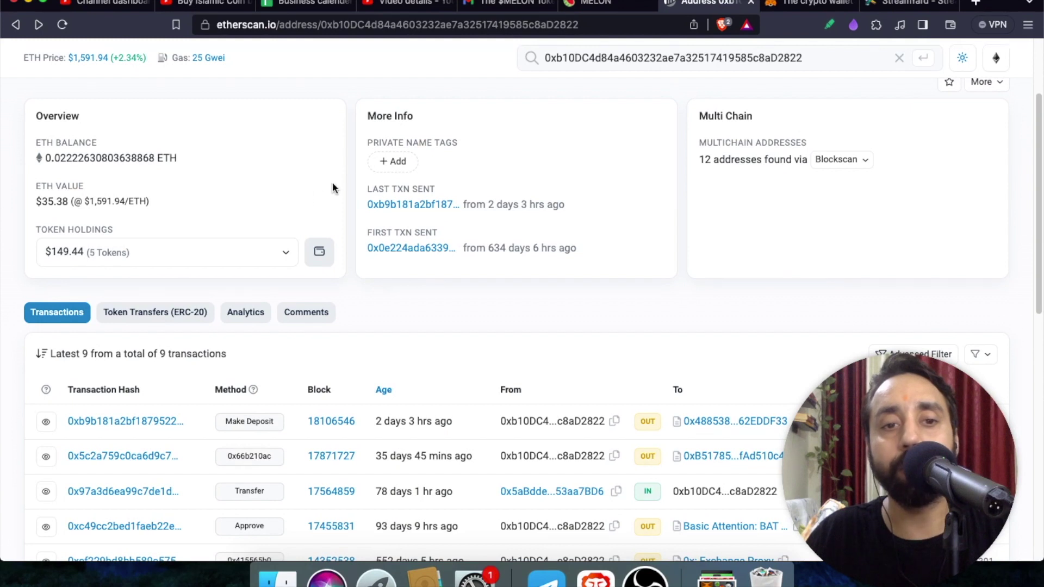
pyautogui.click(281, 252)
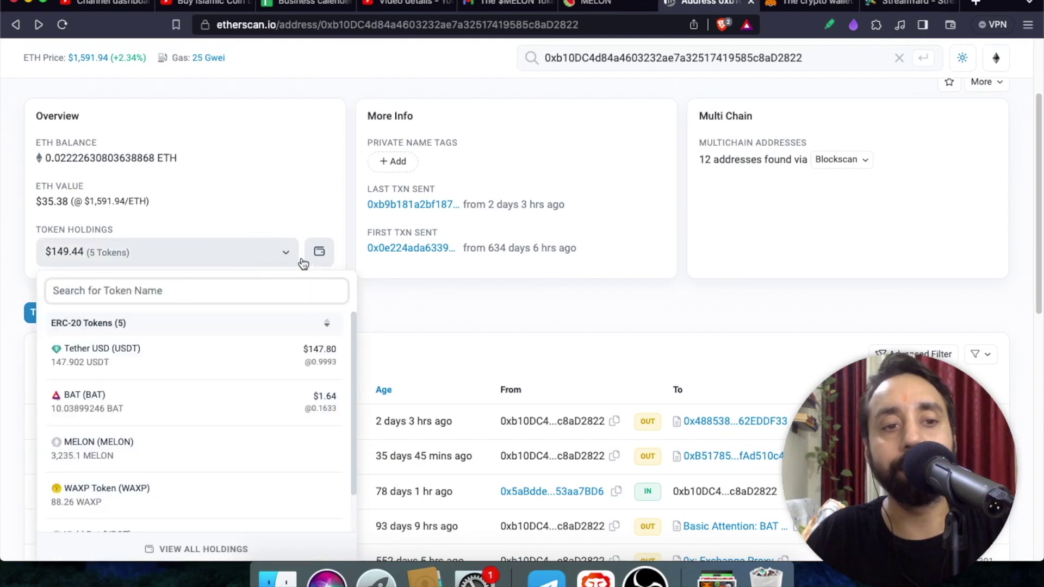
pyautogui.scroll(-1, 461, 327)
pyautogui.scroll(-1, 214, 369)
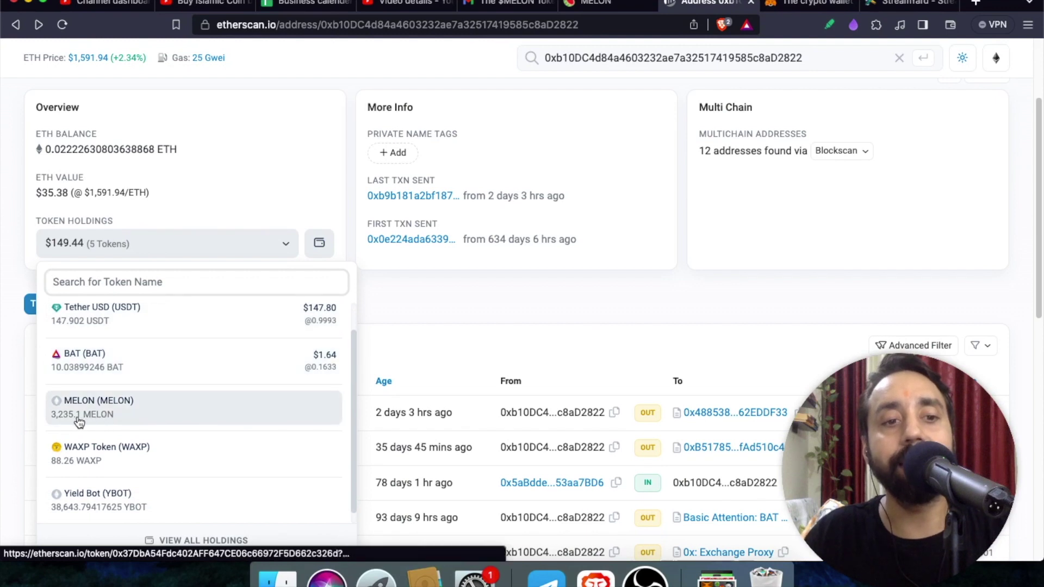
pyautogui.click(121, 418)
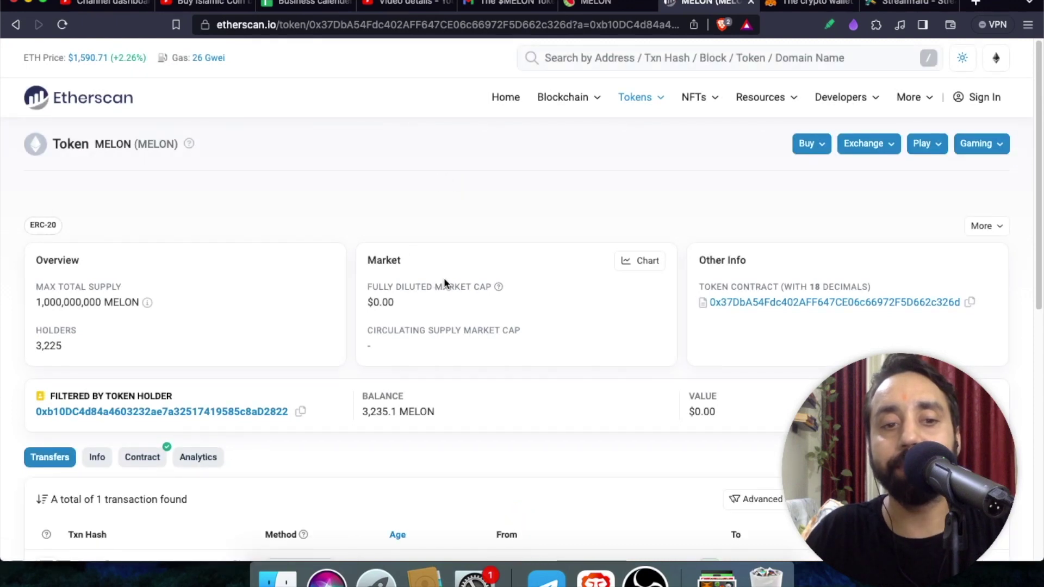
pyautogui.scroll(-3, 444, 277)
pyautogui.scroll(-3, 444, 277)
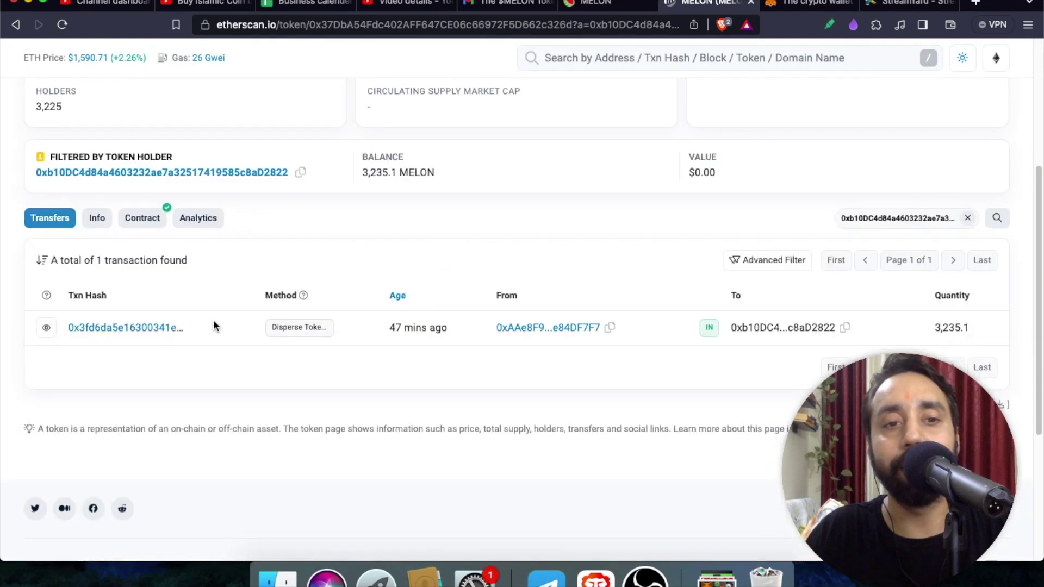
pyautogui.scroll(3, 215, 319)
pyautogui.scroll(2, 387, 262)
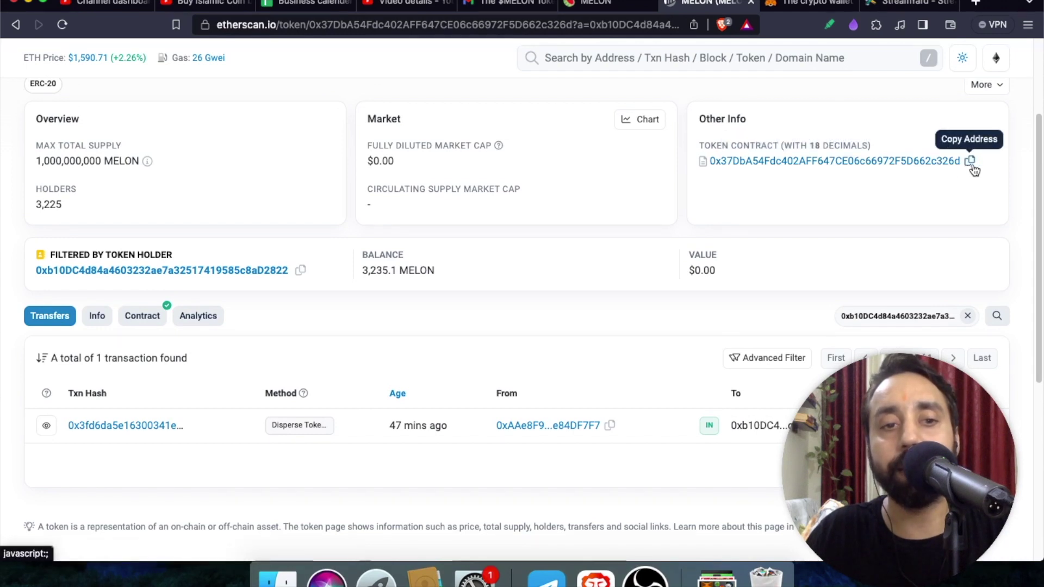
pyautogui.scroll(1, 374, 319)
pyautogui.scroll(1, 374, 323)
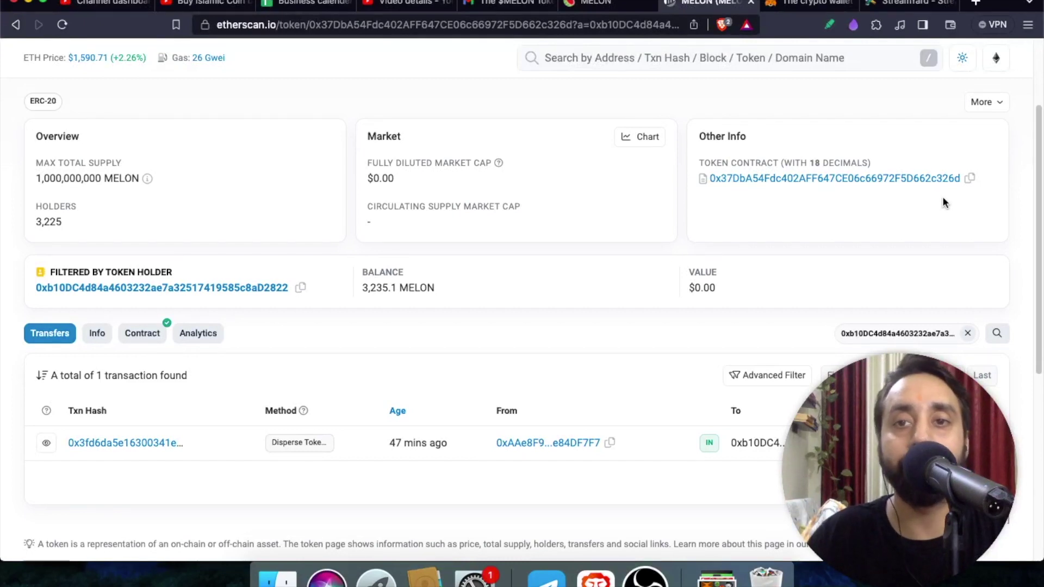
# Step: Open the browser's extensions list over the MELON token page
pyautogui.click(877, 26)
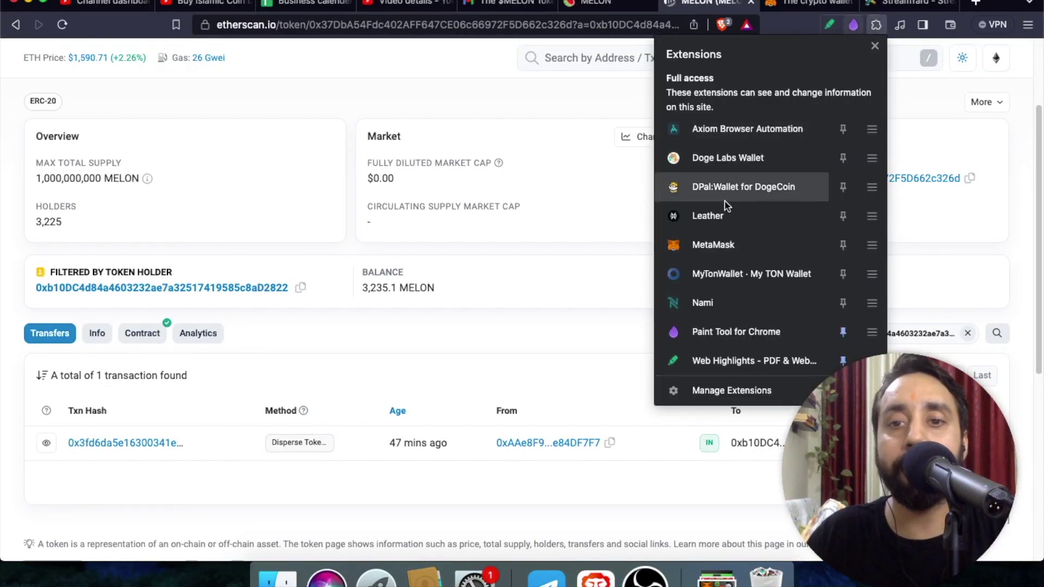
# Step: Reopen the MetaMask popup with Alt+Shift+M and bring up its Import tokens window
pyautogui.click(726, 245)
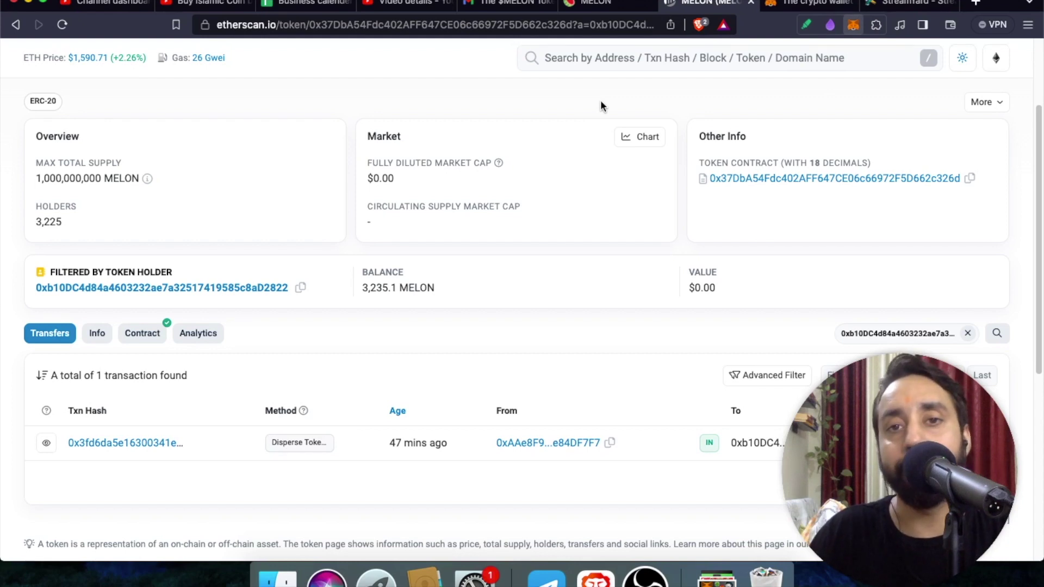
pyautogui.hotkey('alt', 'shift', 'm')
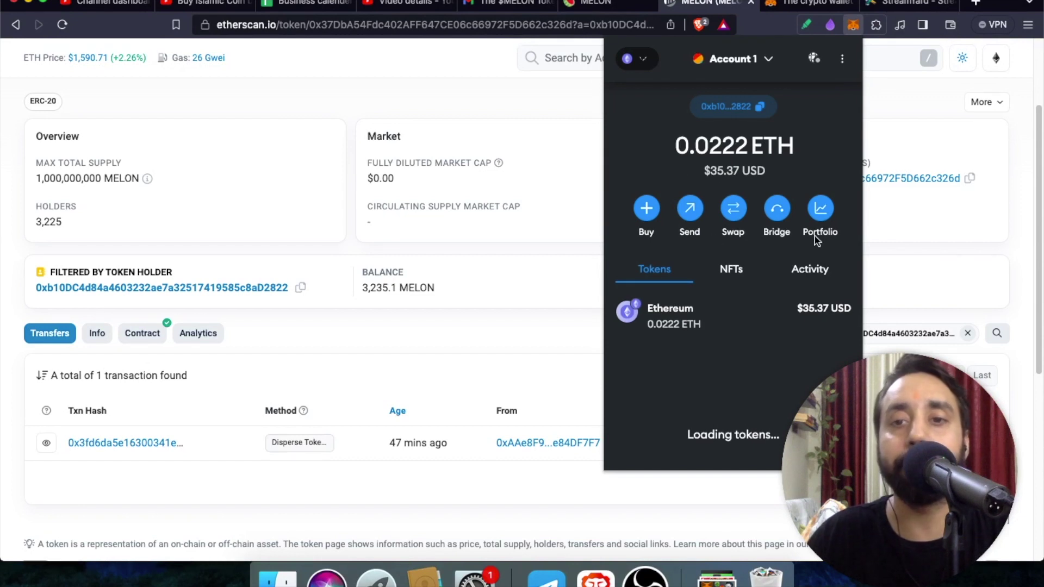
pyautogui.scroll(-5, 809, 253)
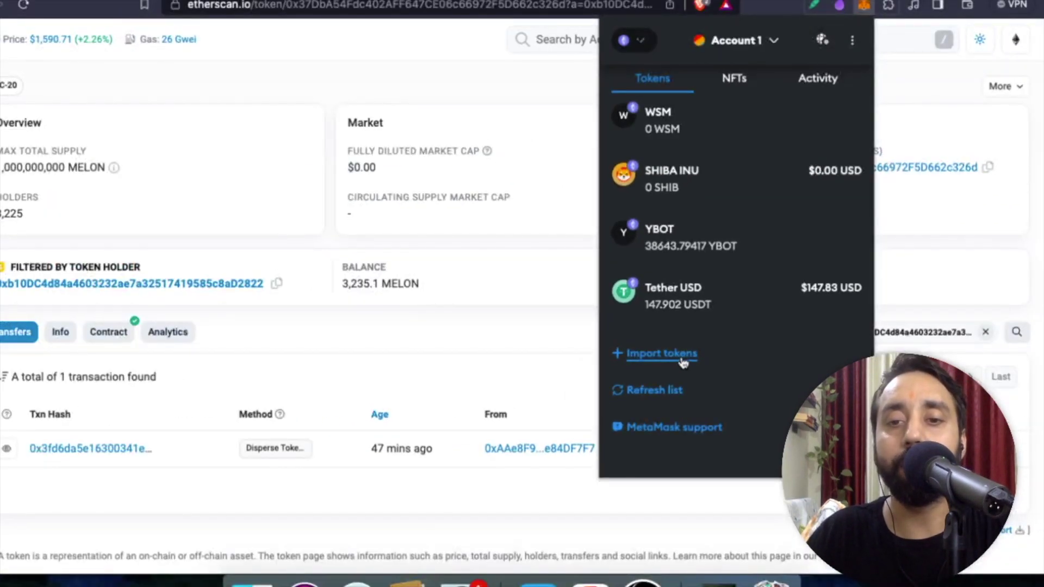
pyautogui.click(684, 360)
pyautogui.click(687, 186)
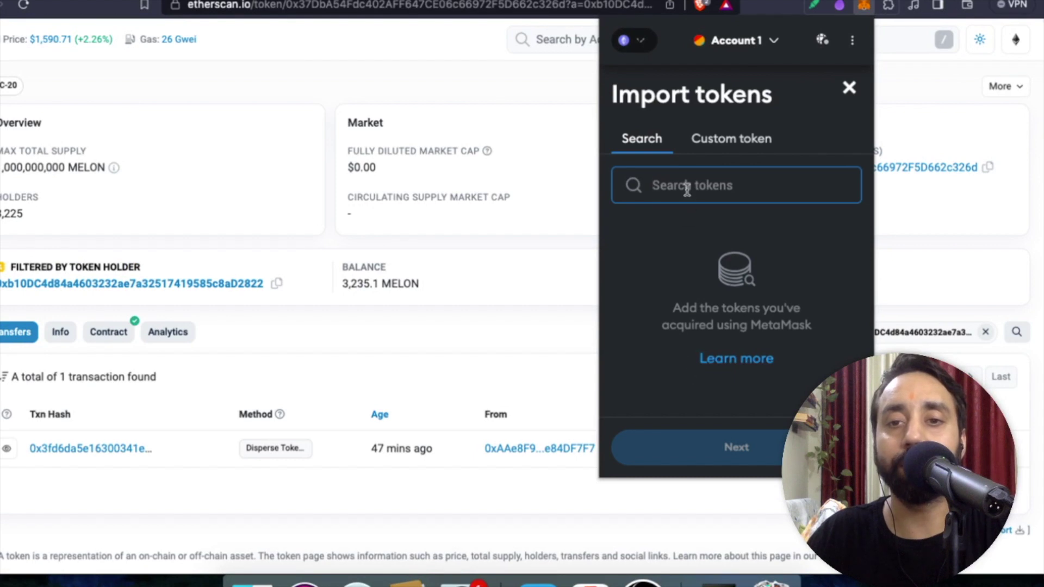
pyautogui.write('M')
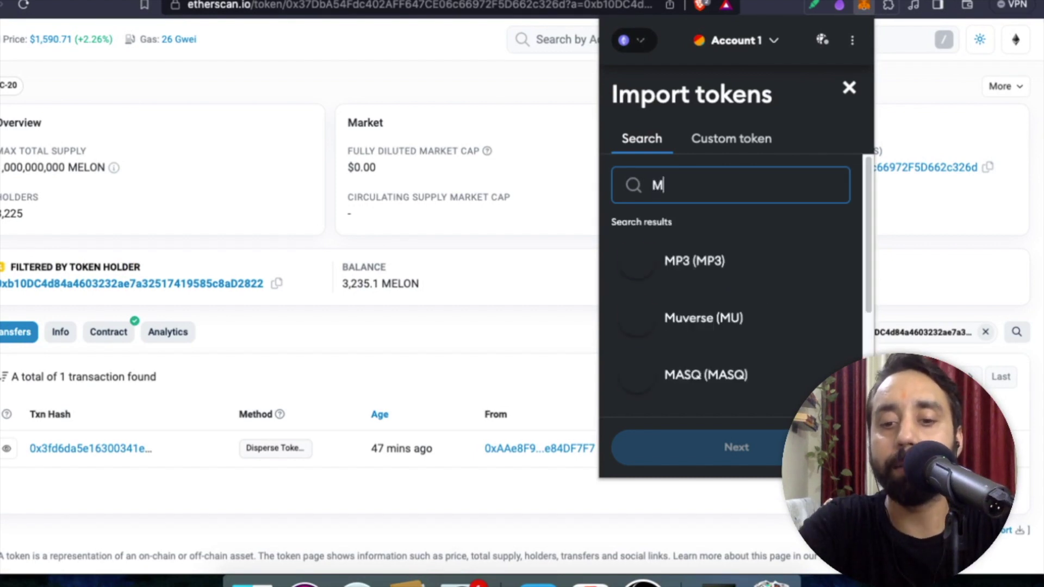
pyautogui.write('ELO')
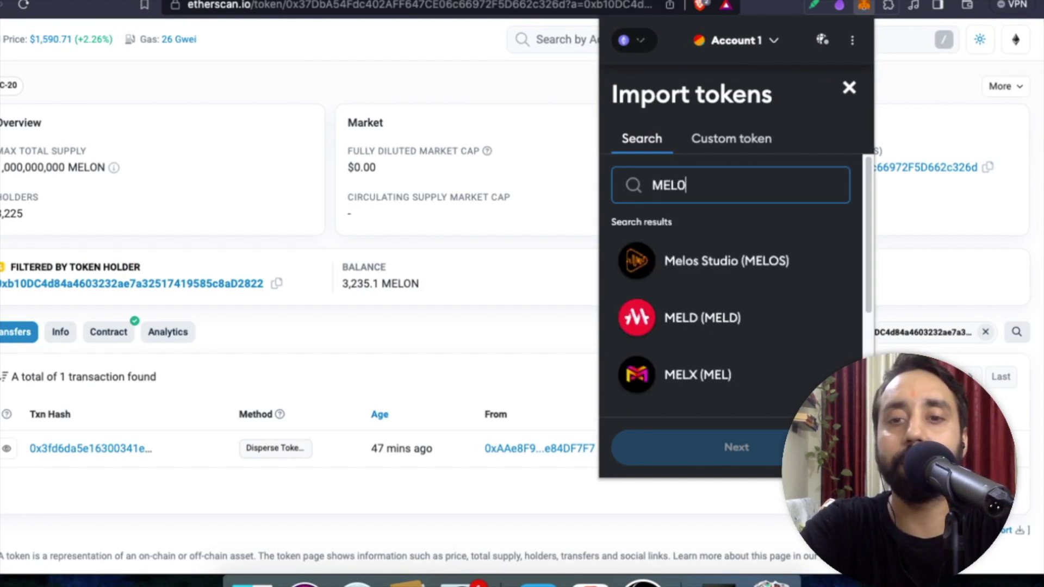
pyautogui.write('N')
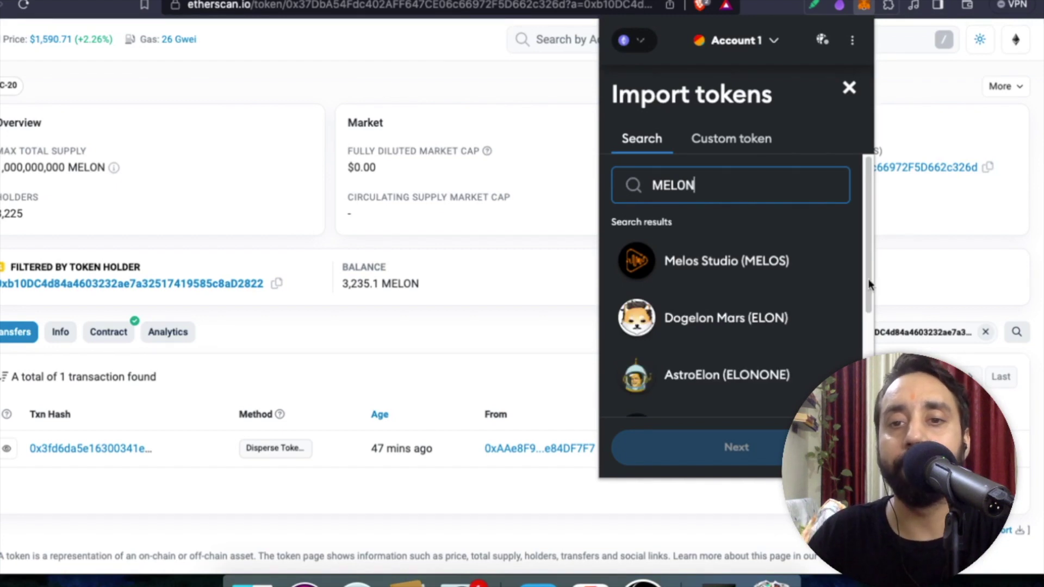
pyautogui.scroll(-2, 765, 341)
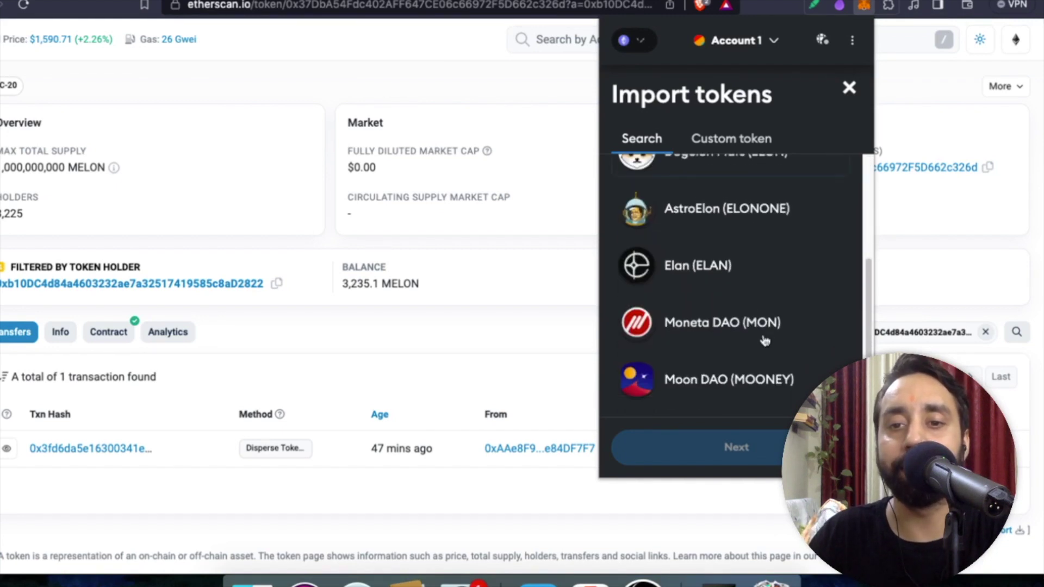
pyautogui.scroll(2, 765, 341)
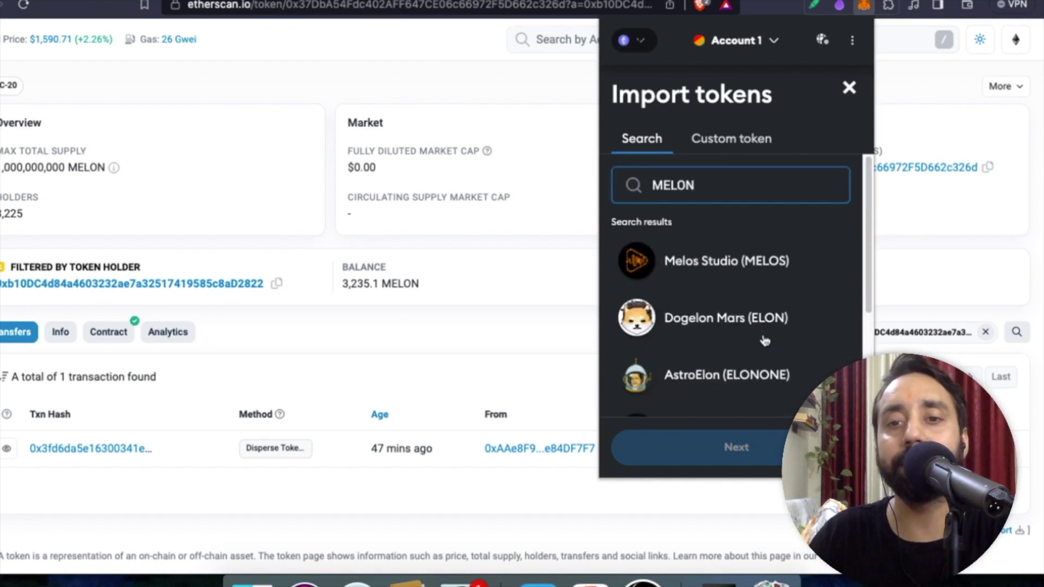
pyautogui.doubleClick(715, 186)
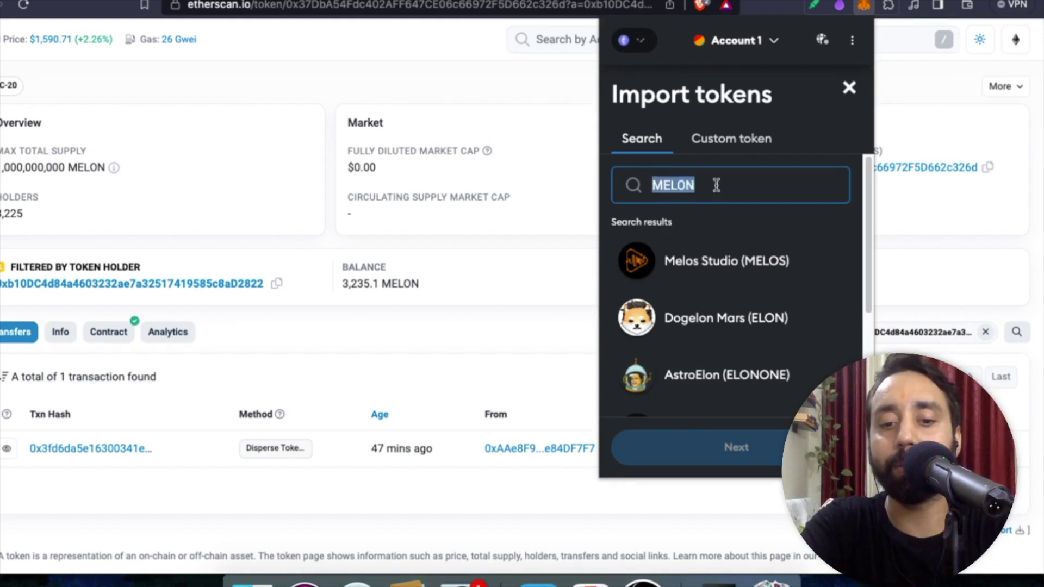
pyautogui.write('USDT')
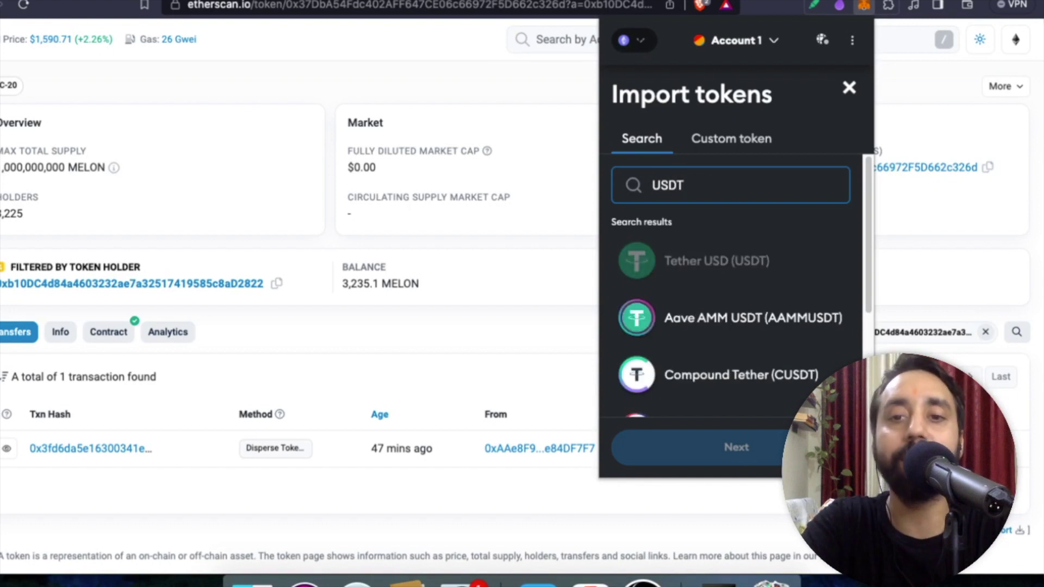
pyautogui.press('BackSpace')
pyautogui.press('BackSpace')
pyautogui.press('BackSpace')
pyautogui.press('BackSpace')
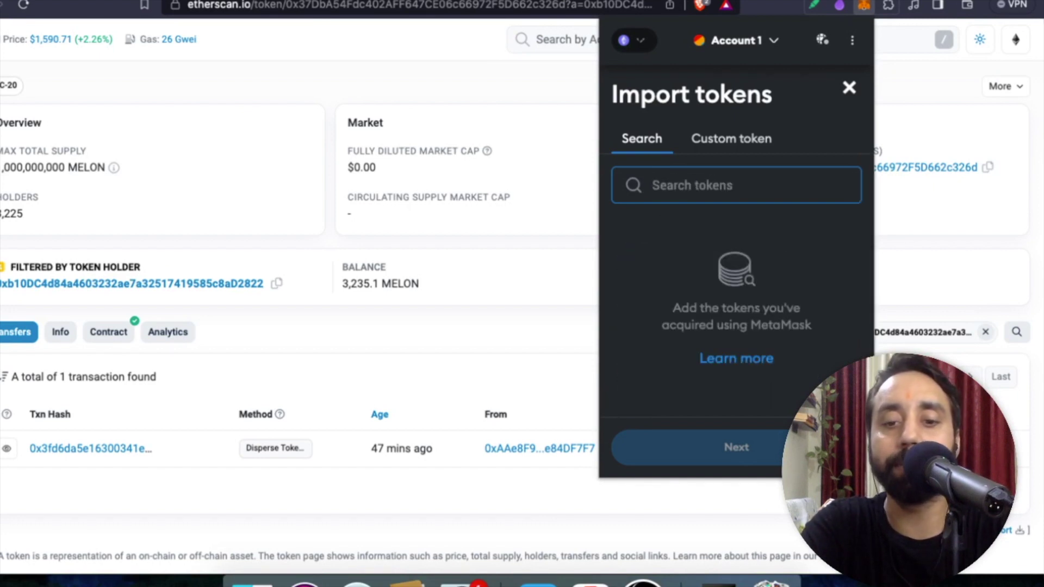
pyautogui.write('Shiba')
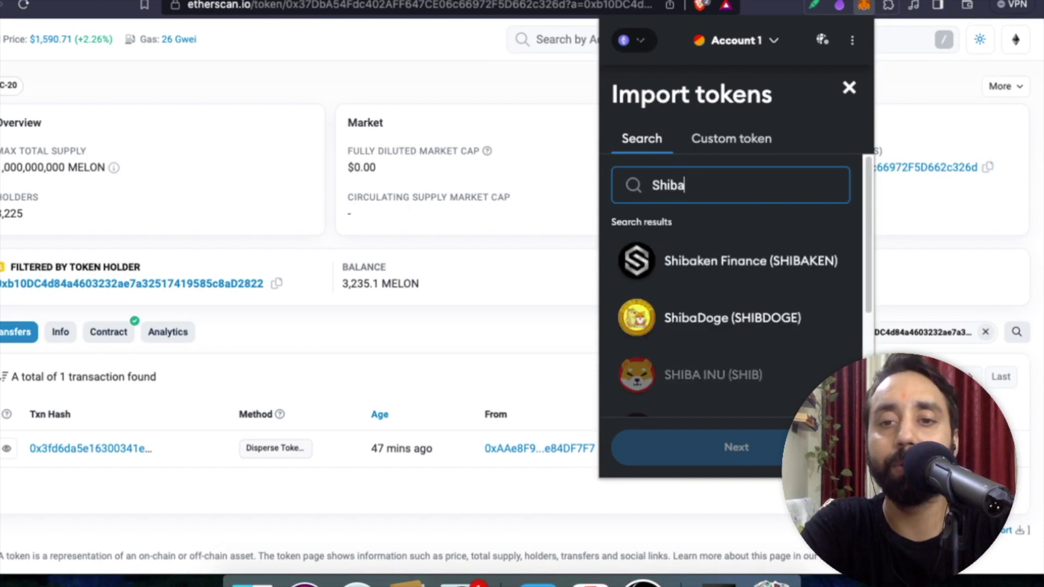
pyautogui.write(' INU')
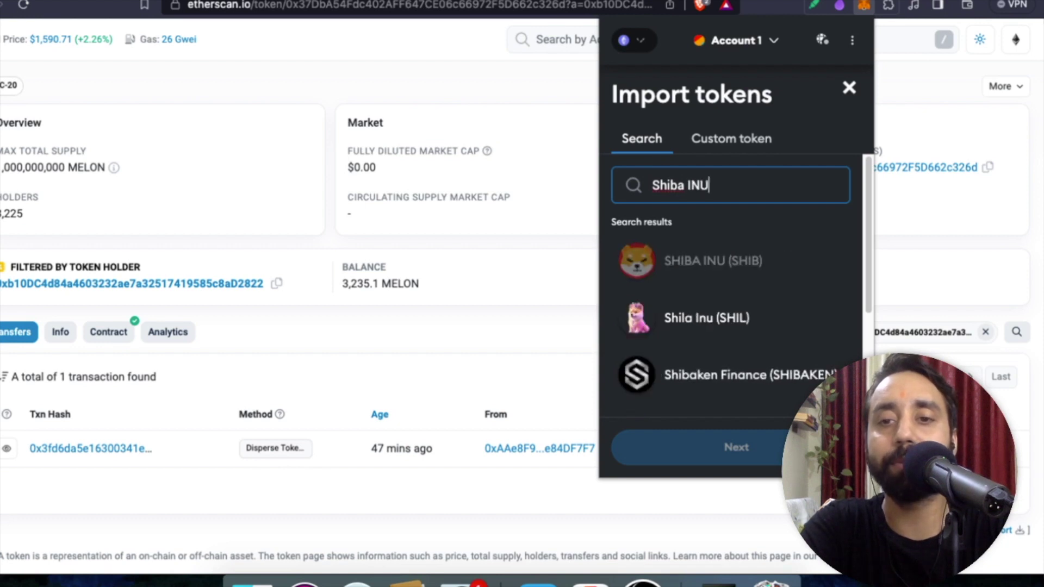
pyautogui.press('BackSpace')
pyautogui.press('BackSpace')
pyautogui.press('BackSpace')
pyautogui.press('BackSpace')
pyautogui.press('BackSpace')
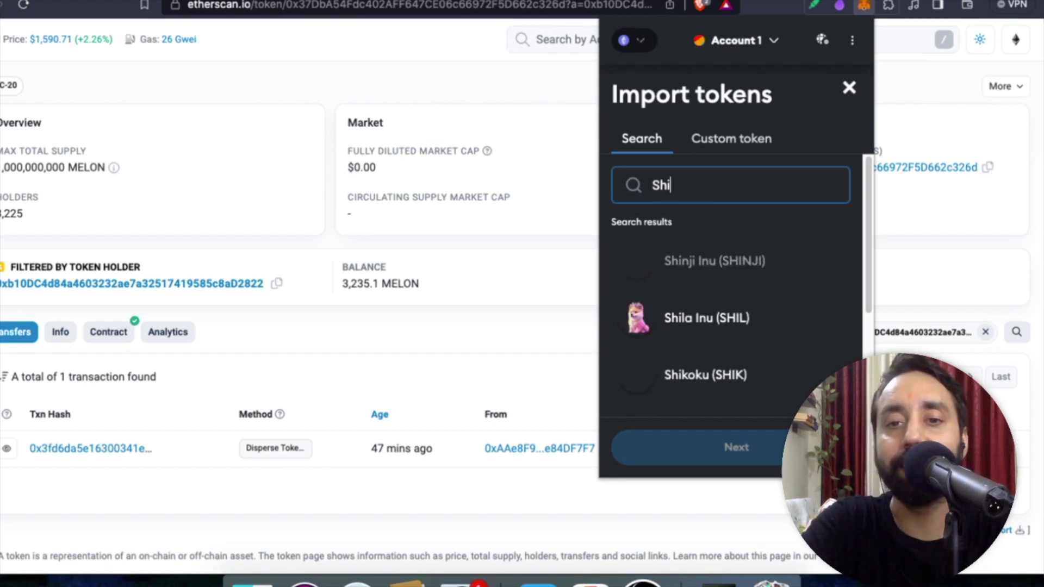
pyautogui.press('BackSpace')
pyautogui.press('BackSpace')
pyautogui.press('BackSpace')
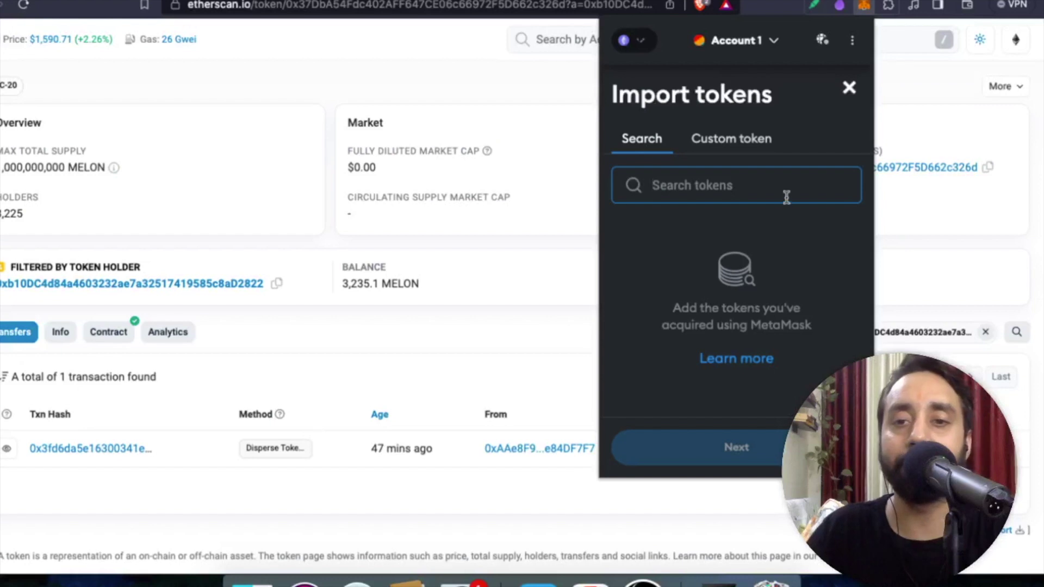
pyautogui.click(724, 145)
# Step: Paste the MELON contract address into the Token contract address field
pyautogui.click(668, 282)
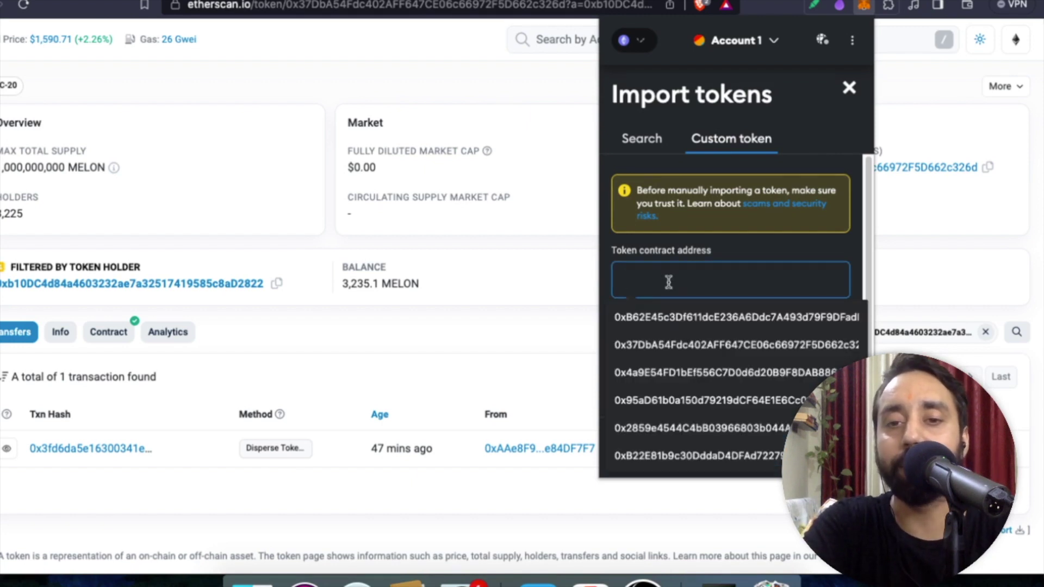
pyautogui.hotkey('ctrl', 'v')
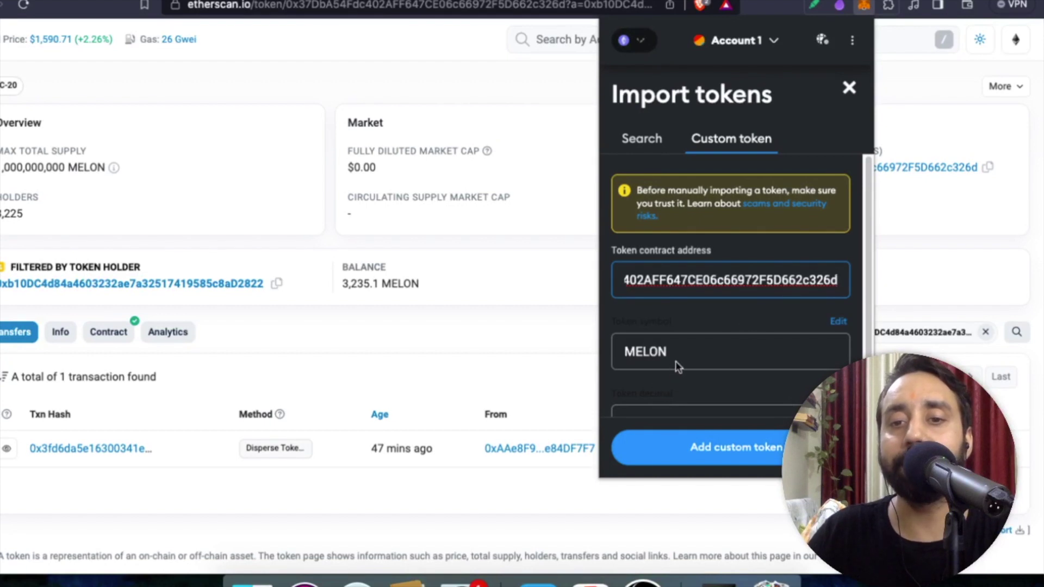
pyautogui.scroll(-2, 666, 358)
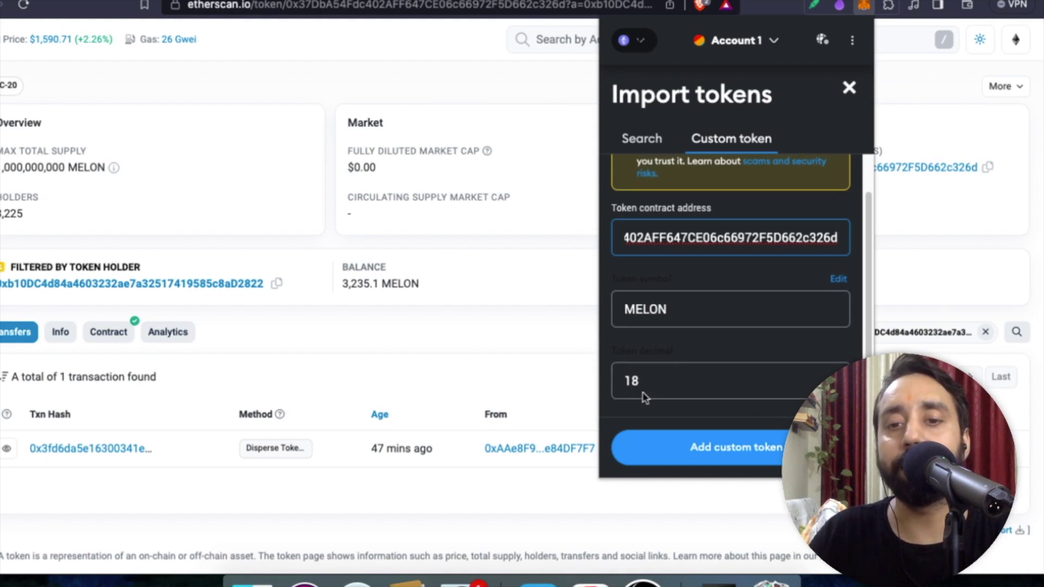
# Step: Add MELON as a custom token, confirm the import, and return to the wallet view
pyautogui.click(736, 449)
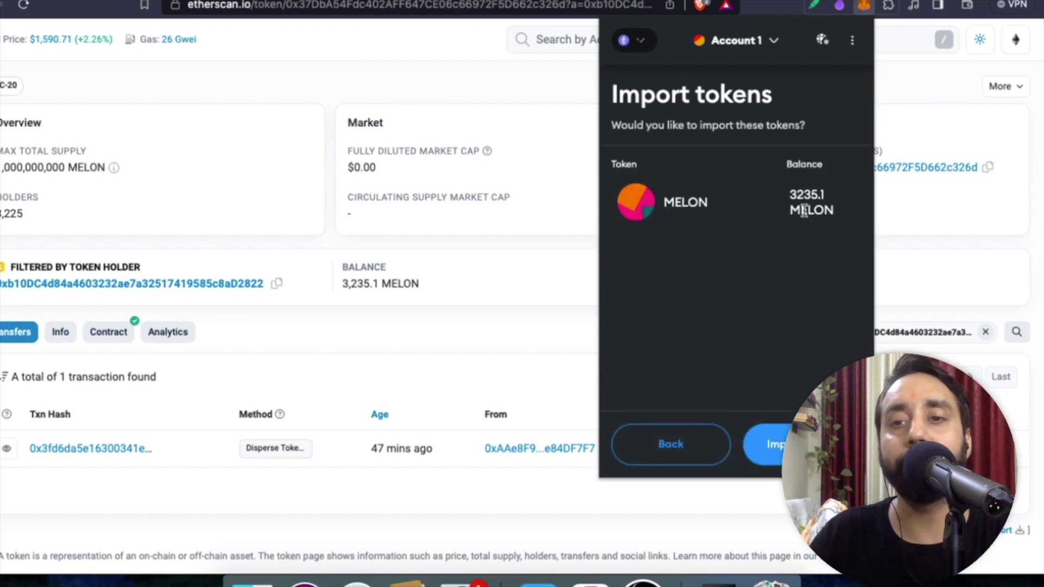
pyautogui.moveTo(811, 203)
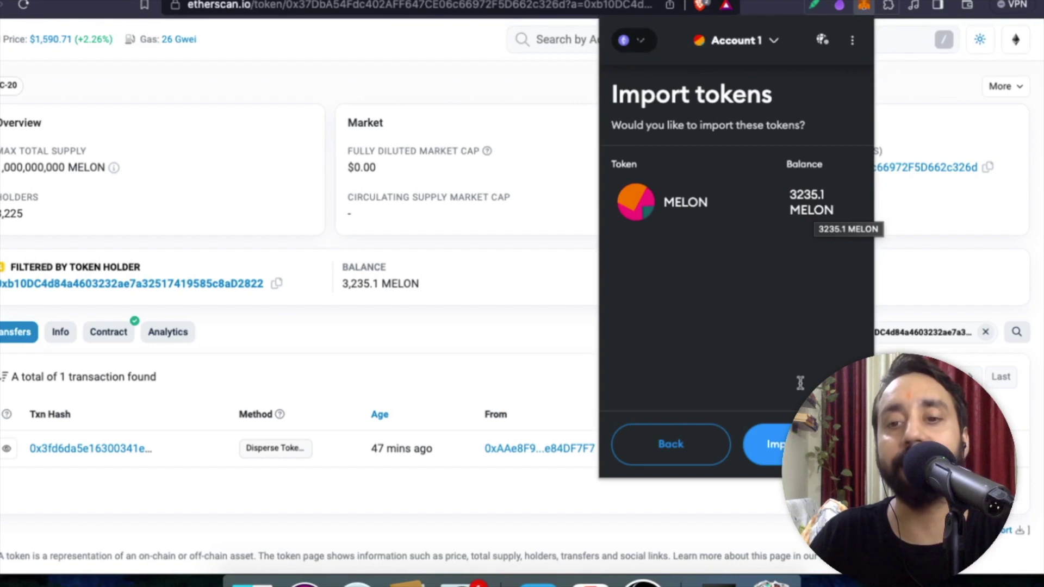
pyautogui.click(775, 444)
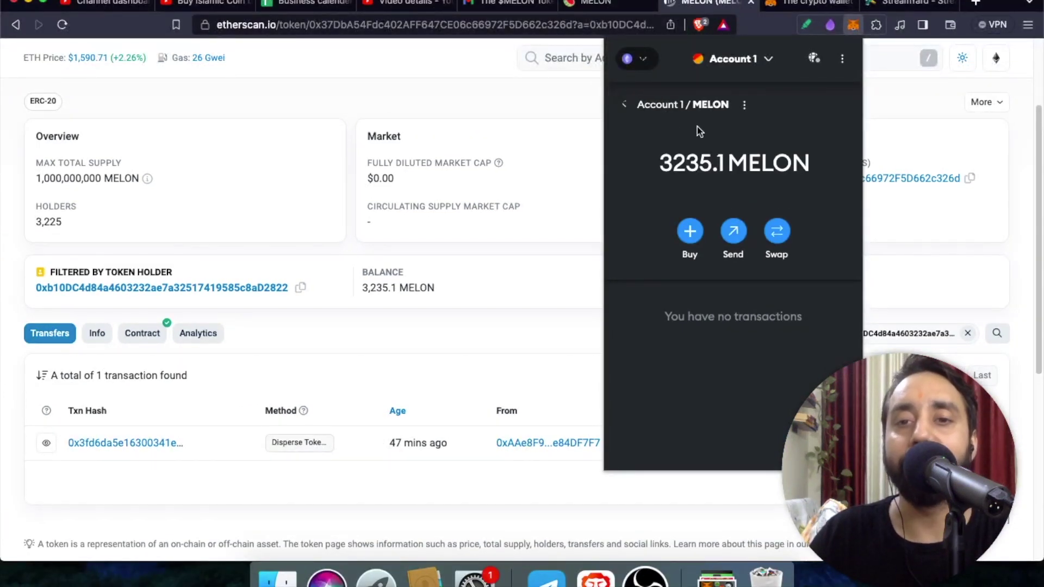
pyautogui.click(625, 106)
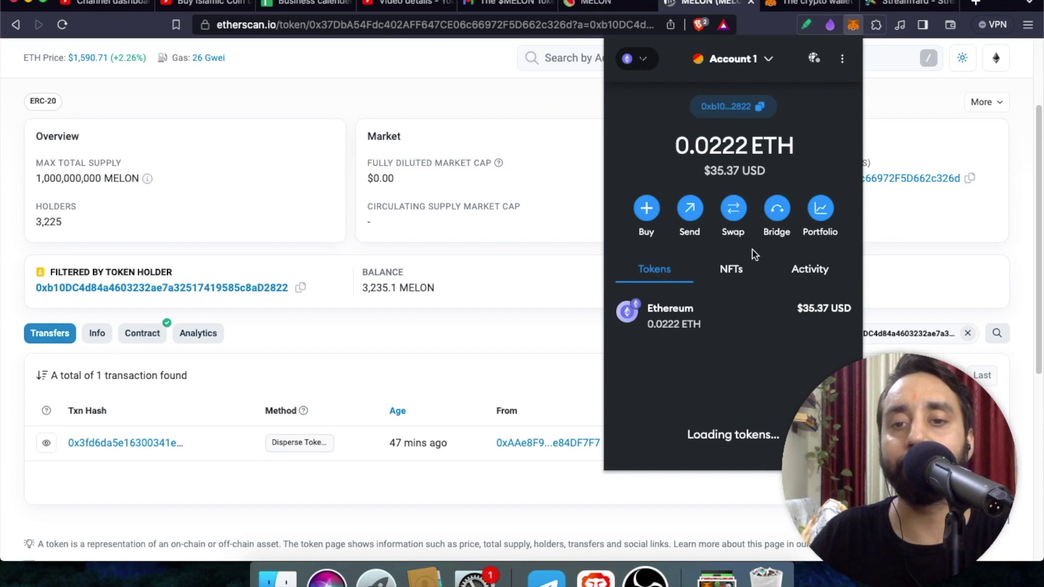
pyautogui.scroll(-2, 752, 254)
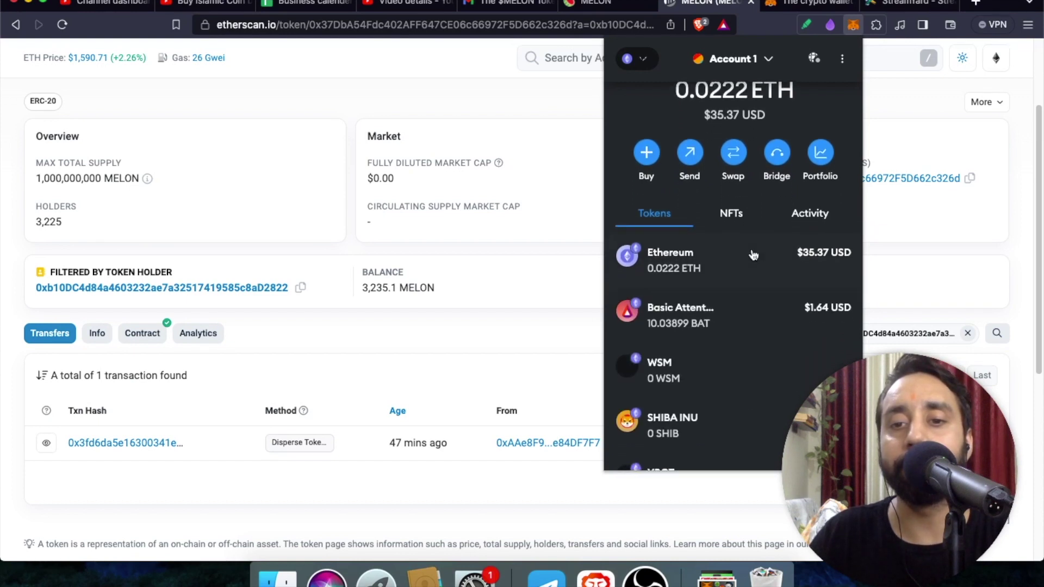
pyautogui.scroll(-4, 753, 255)
pyautogui.scroll(-4, 750, 276)
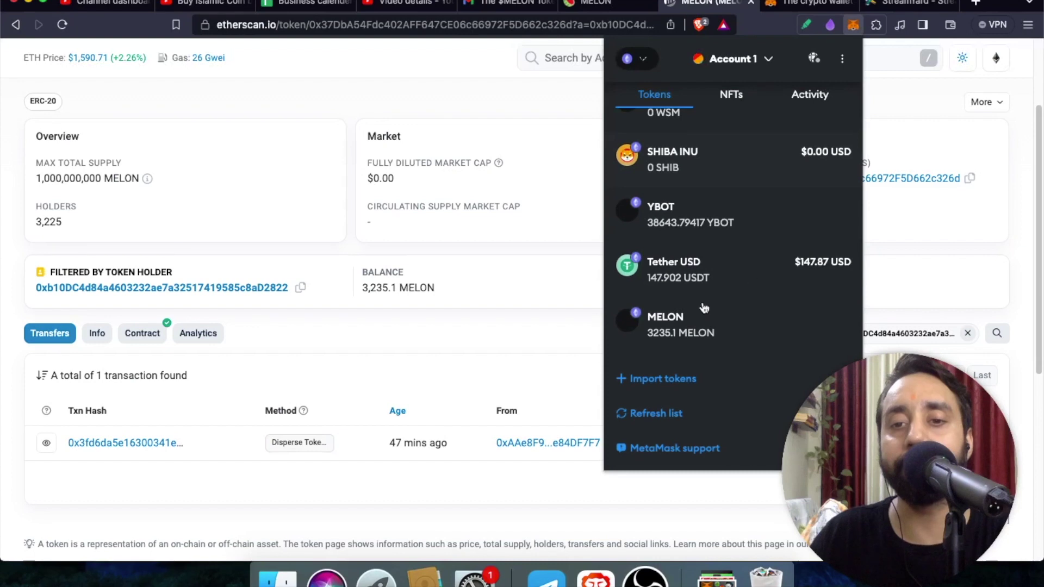